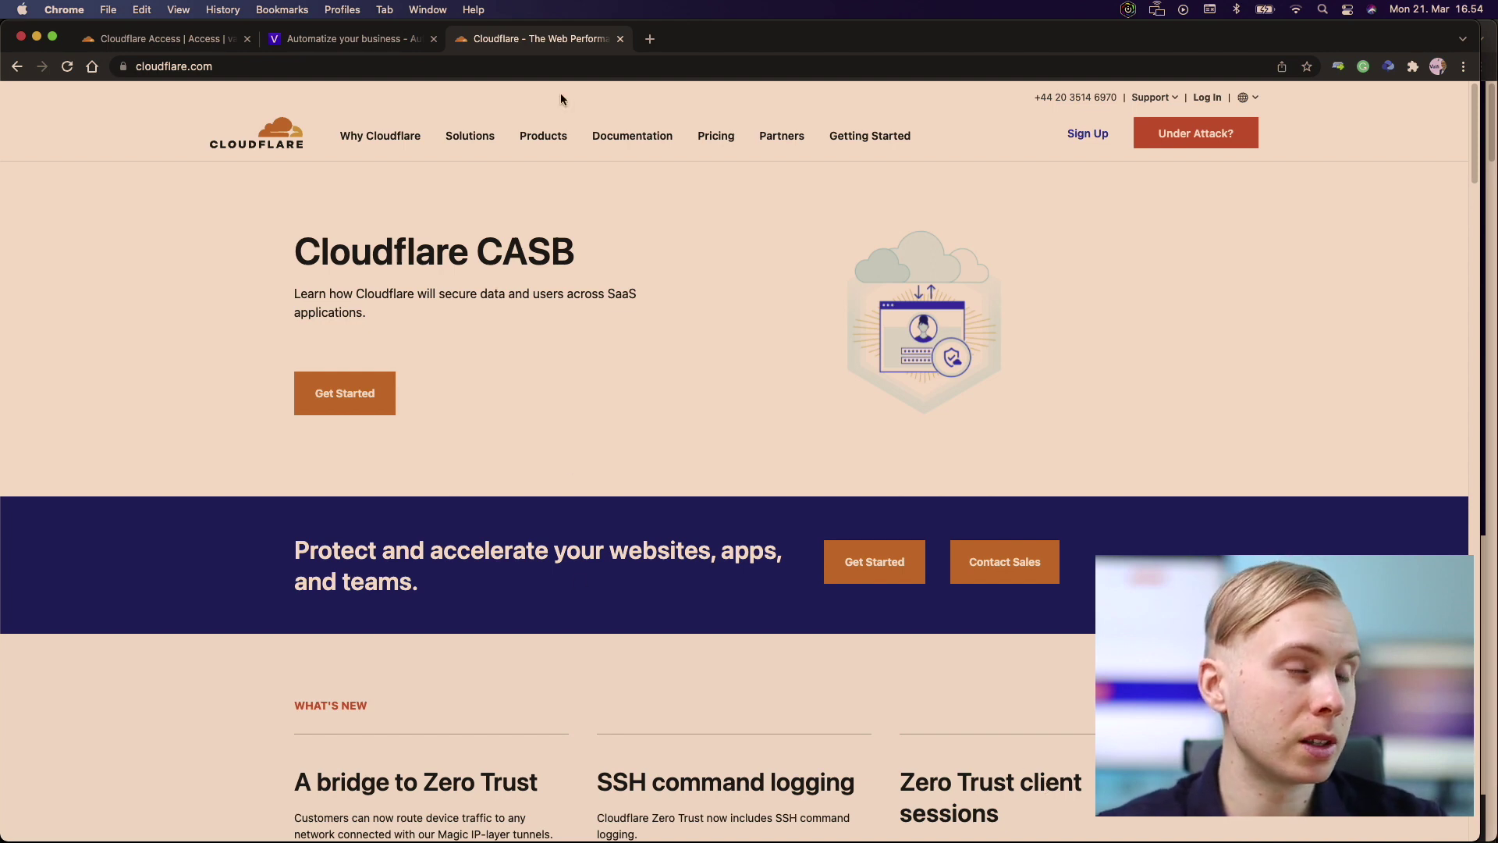
- Scroll through the valfi.com homepage, then return to the valfi.com Access settings in Cloudflare
click(364, 44)
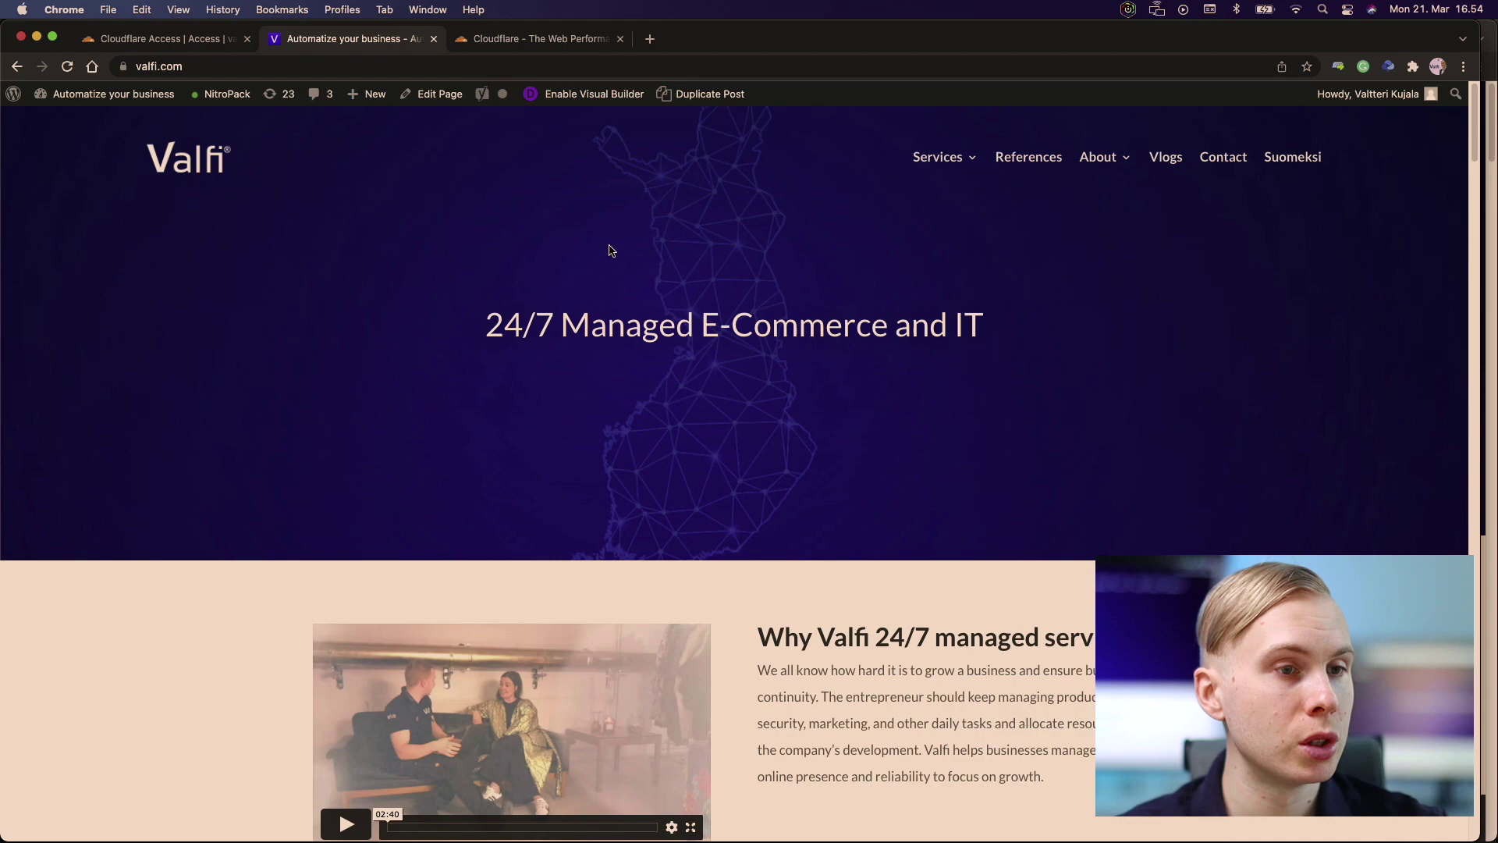
scroll(611, 250, down, 10)
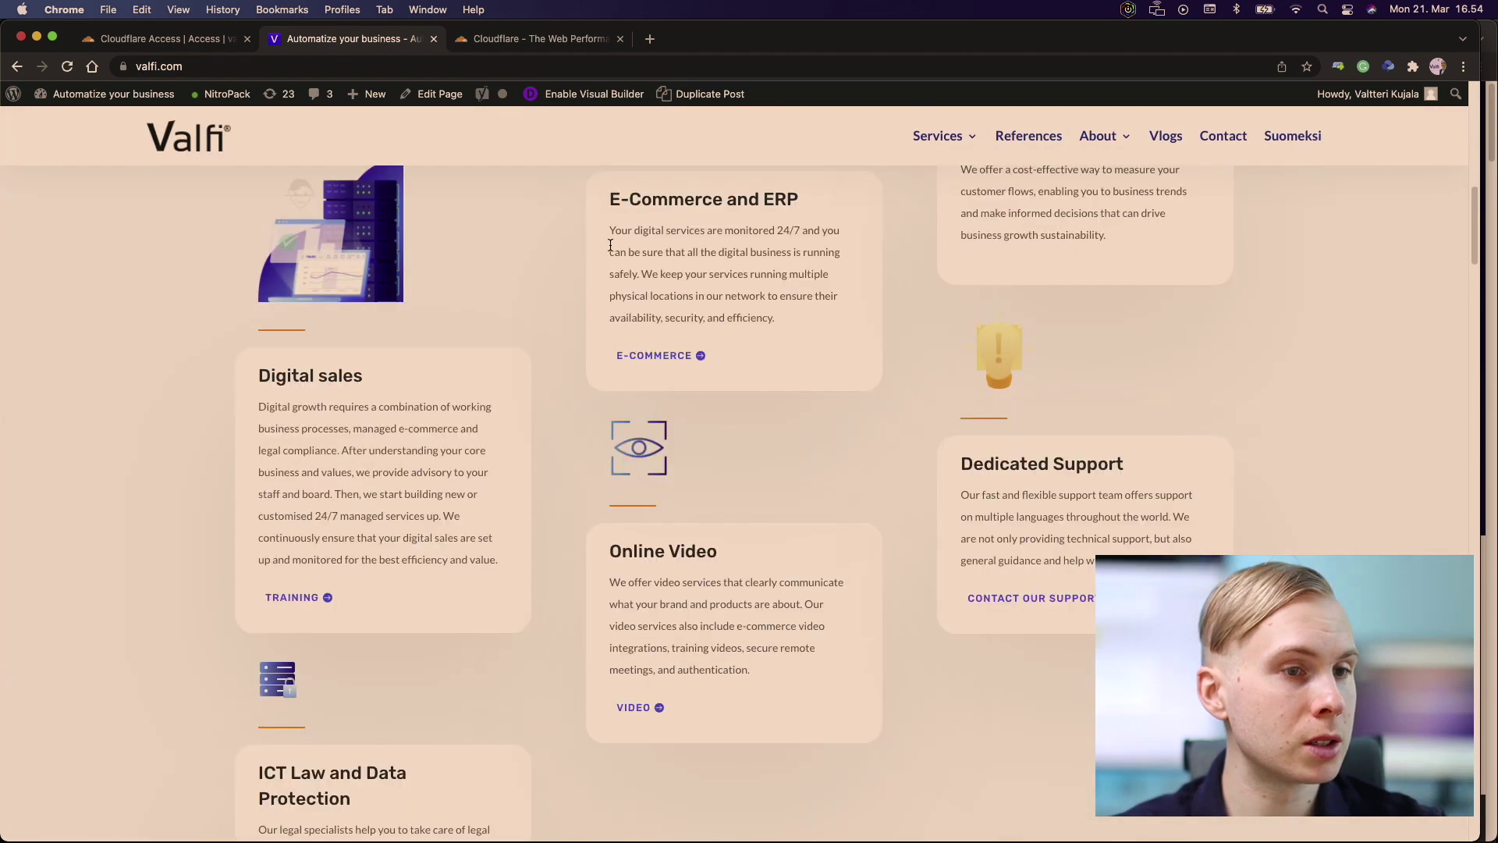
scroll(611, 245, up, 10)
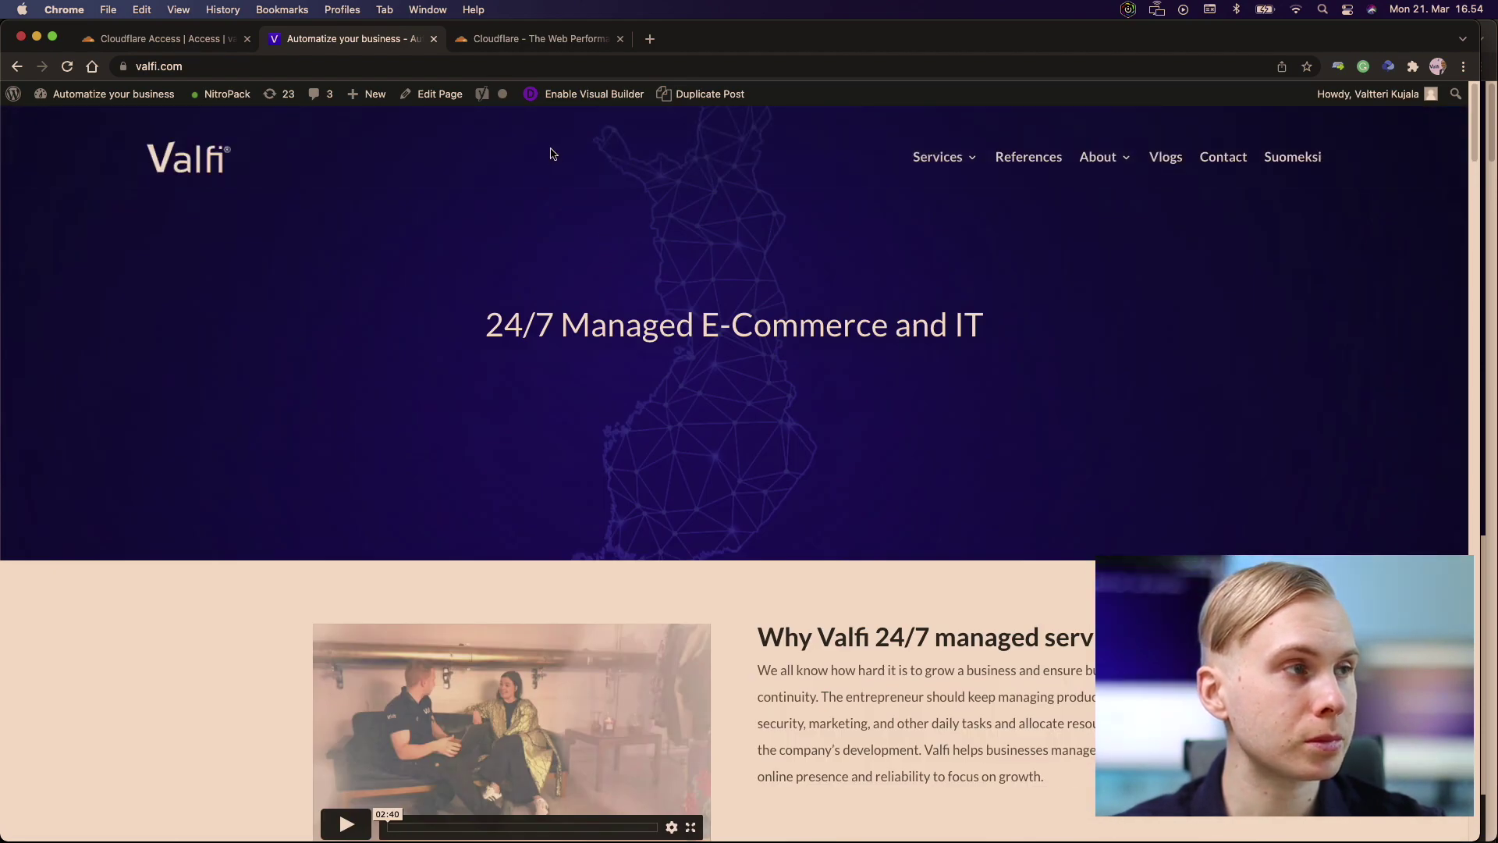
click(199, 41)
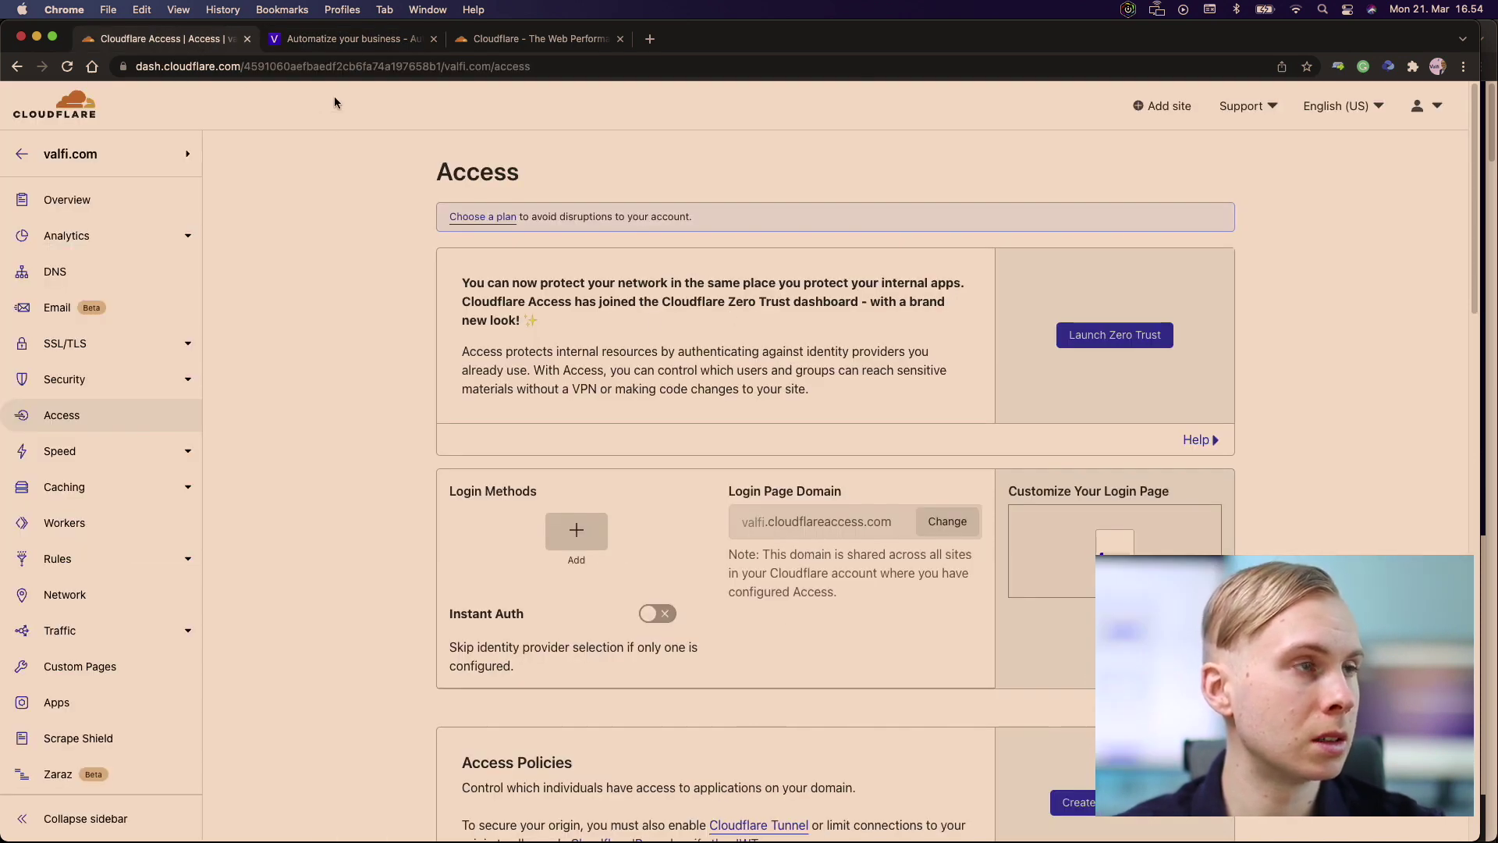
- Check the valfi.com site again, then open the identity provider list under Login Methods
click(353, 40)
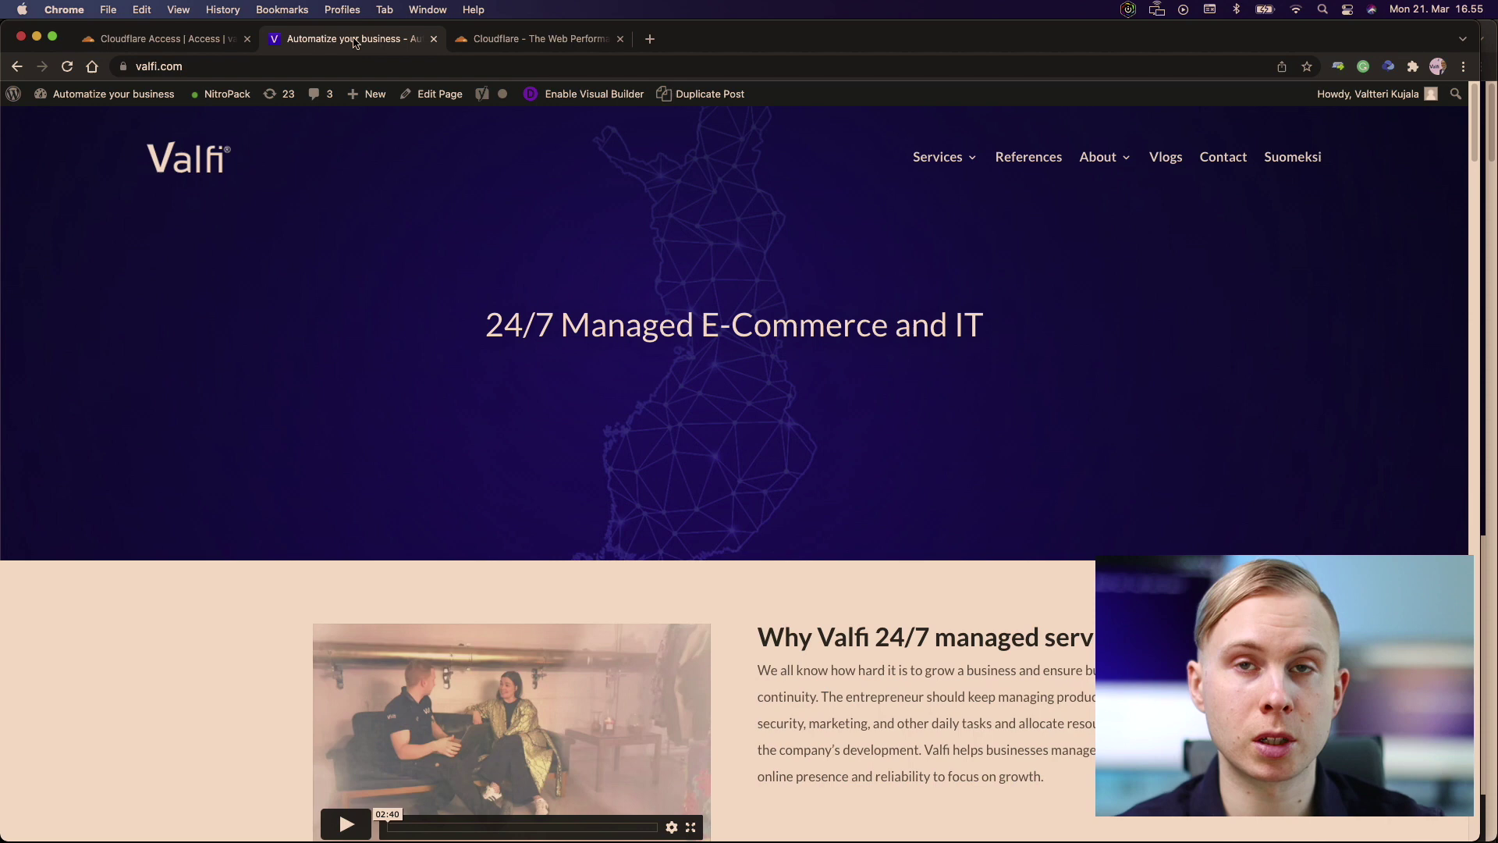
click(200, 38)
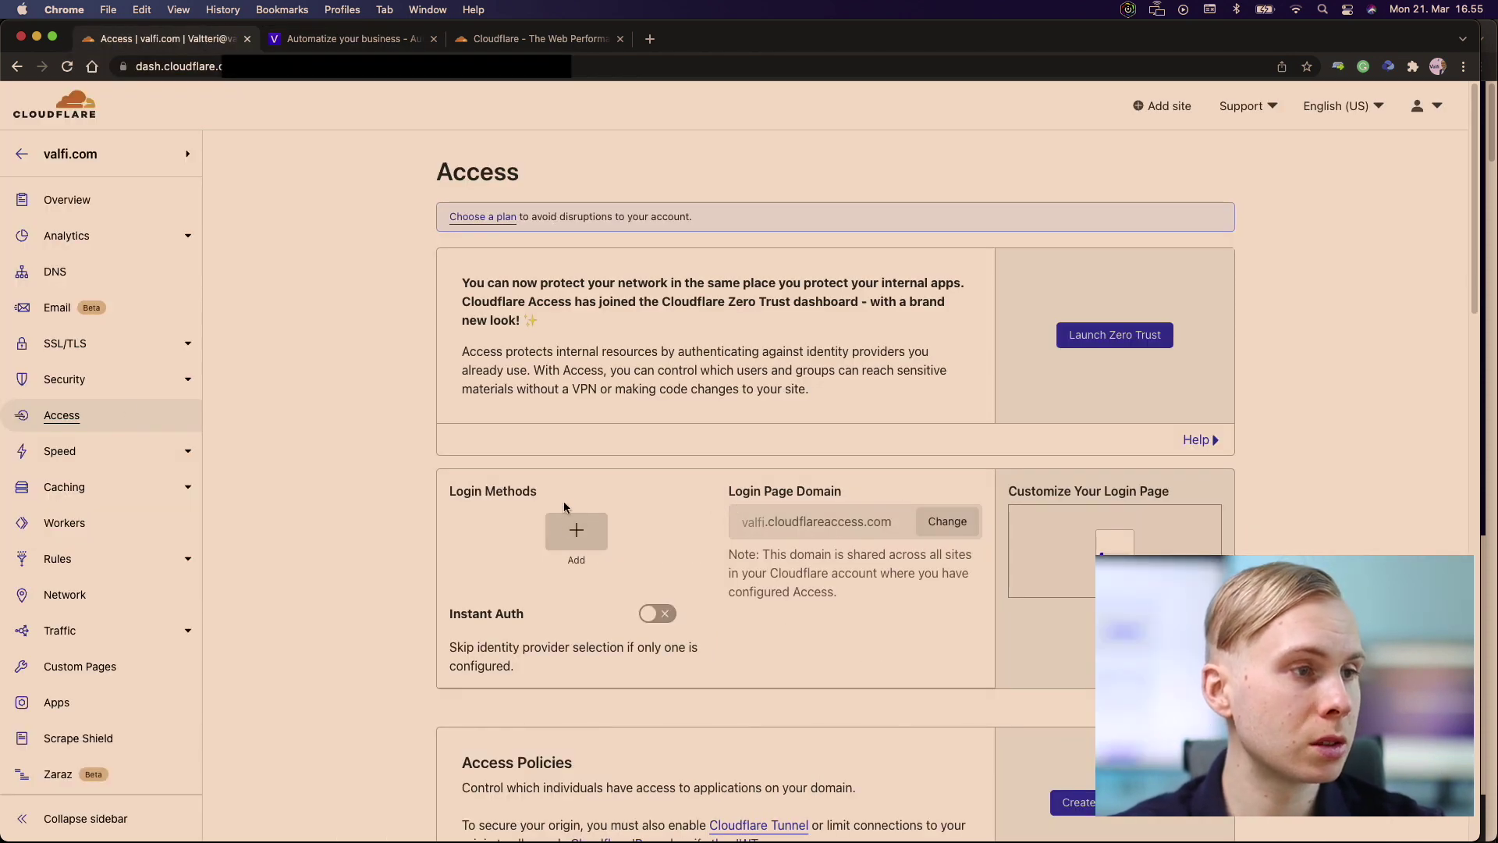
click(569, 526)
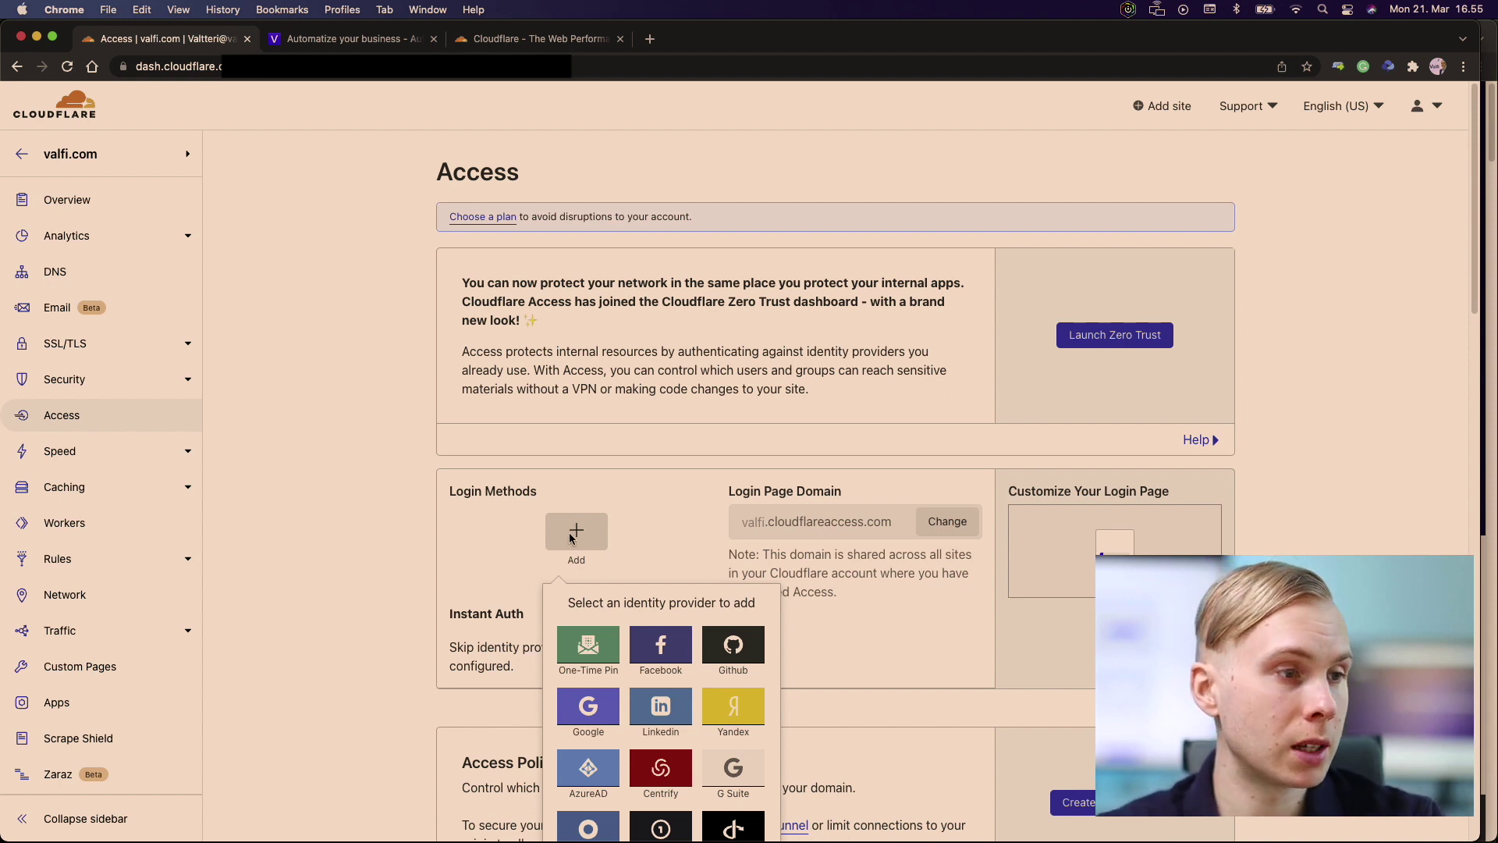
- Save One-Time Pin as a valfi.com login method and open the Create Access Policy form
click(599, 656)
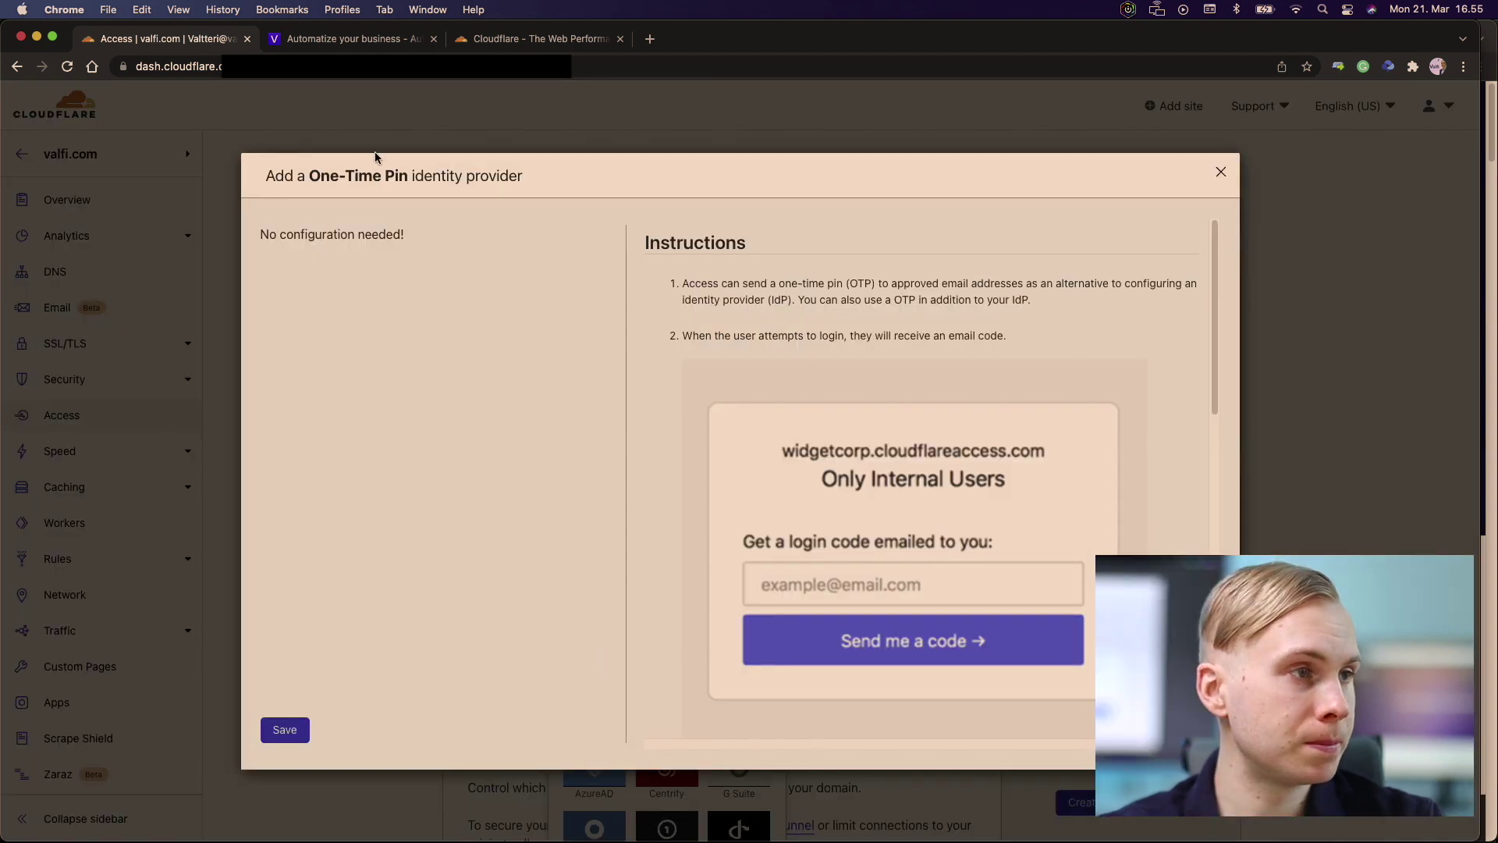
click(283, 732)
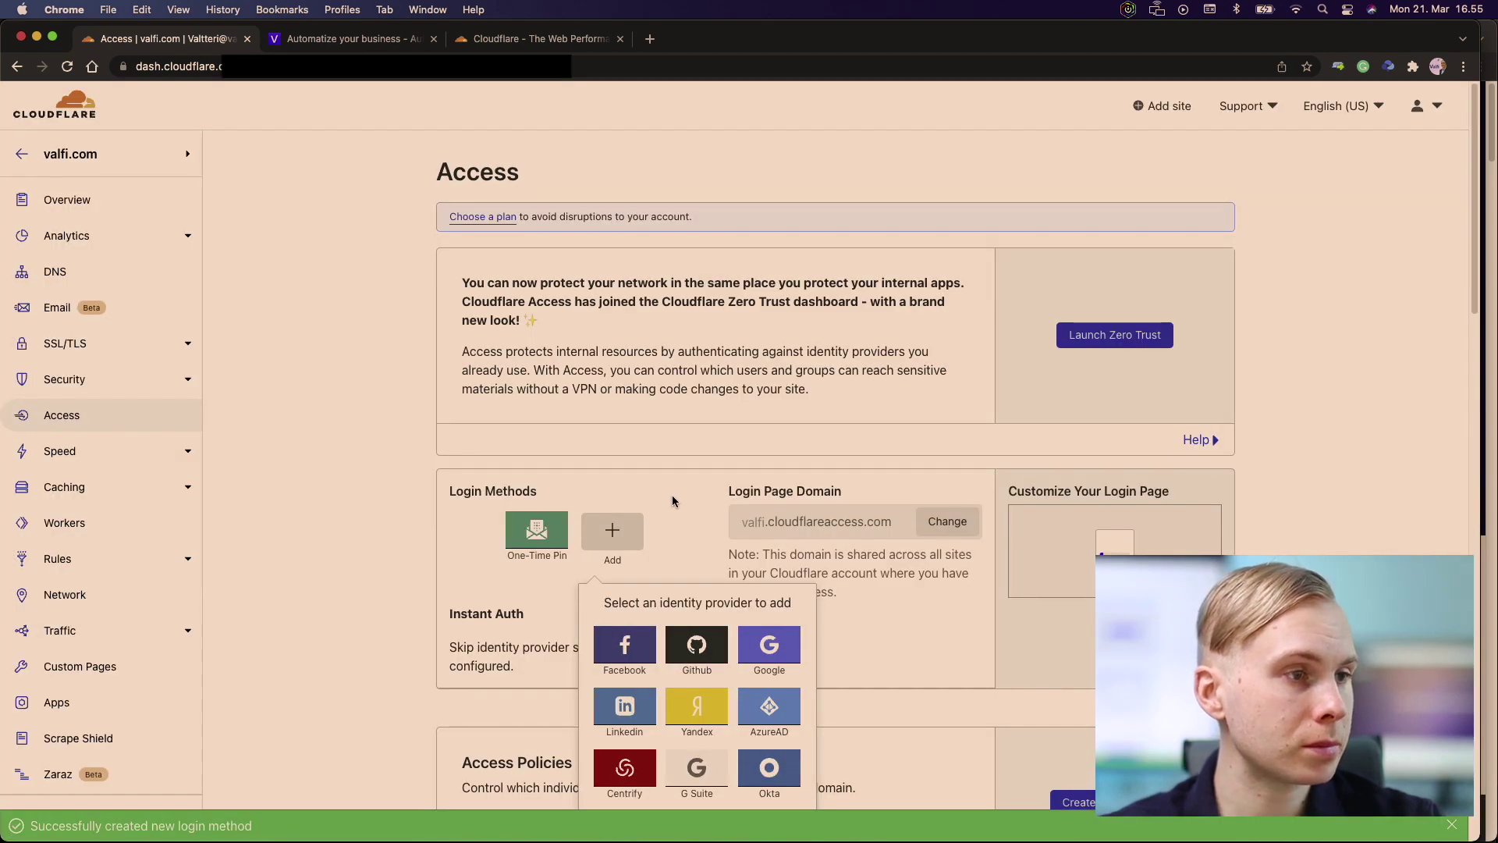
scroll(672, 495, down, 5)
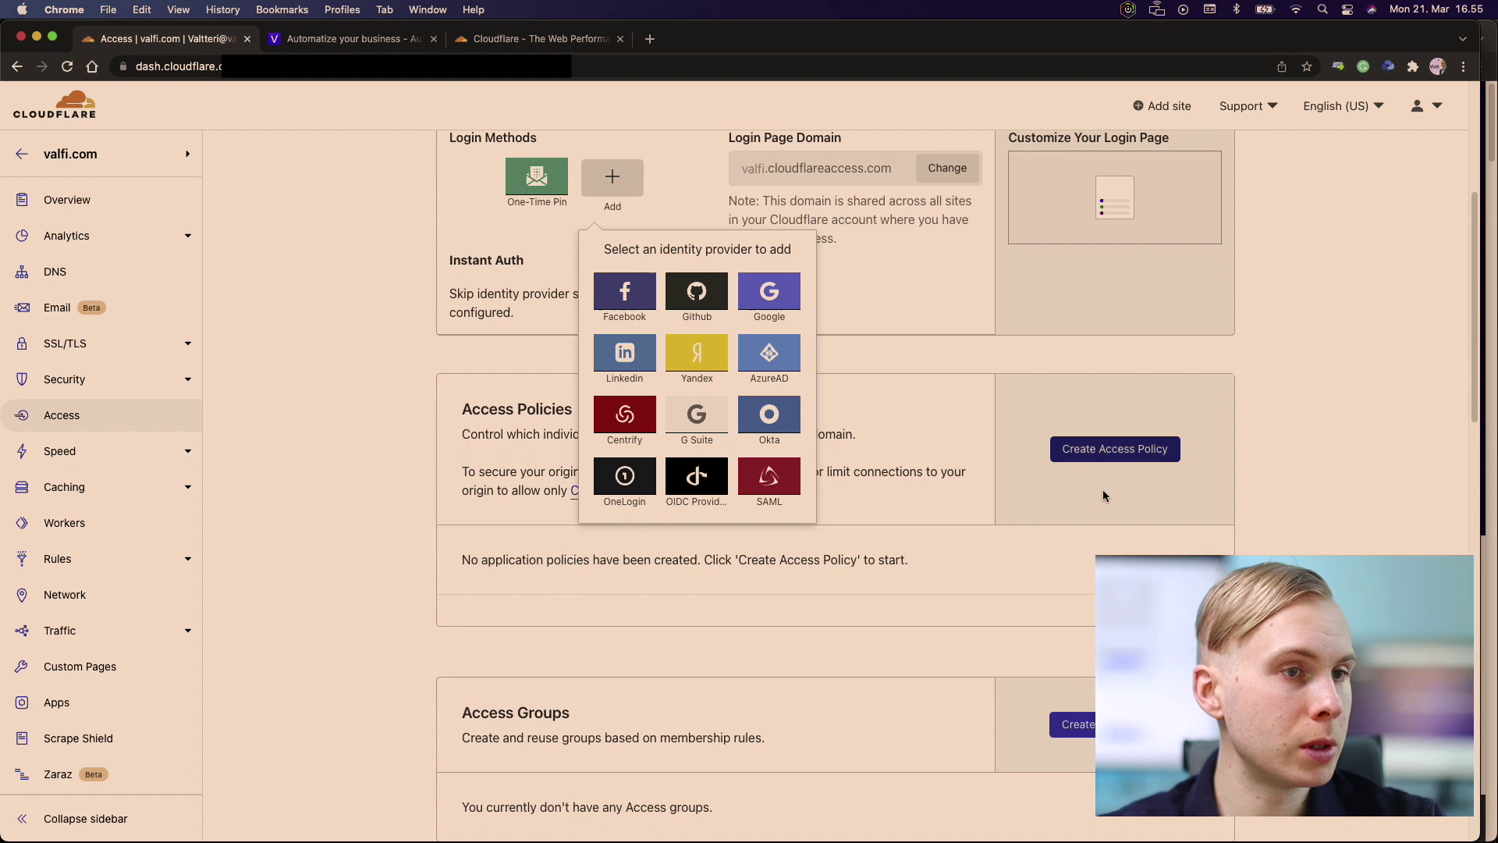
click(1112, 447)
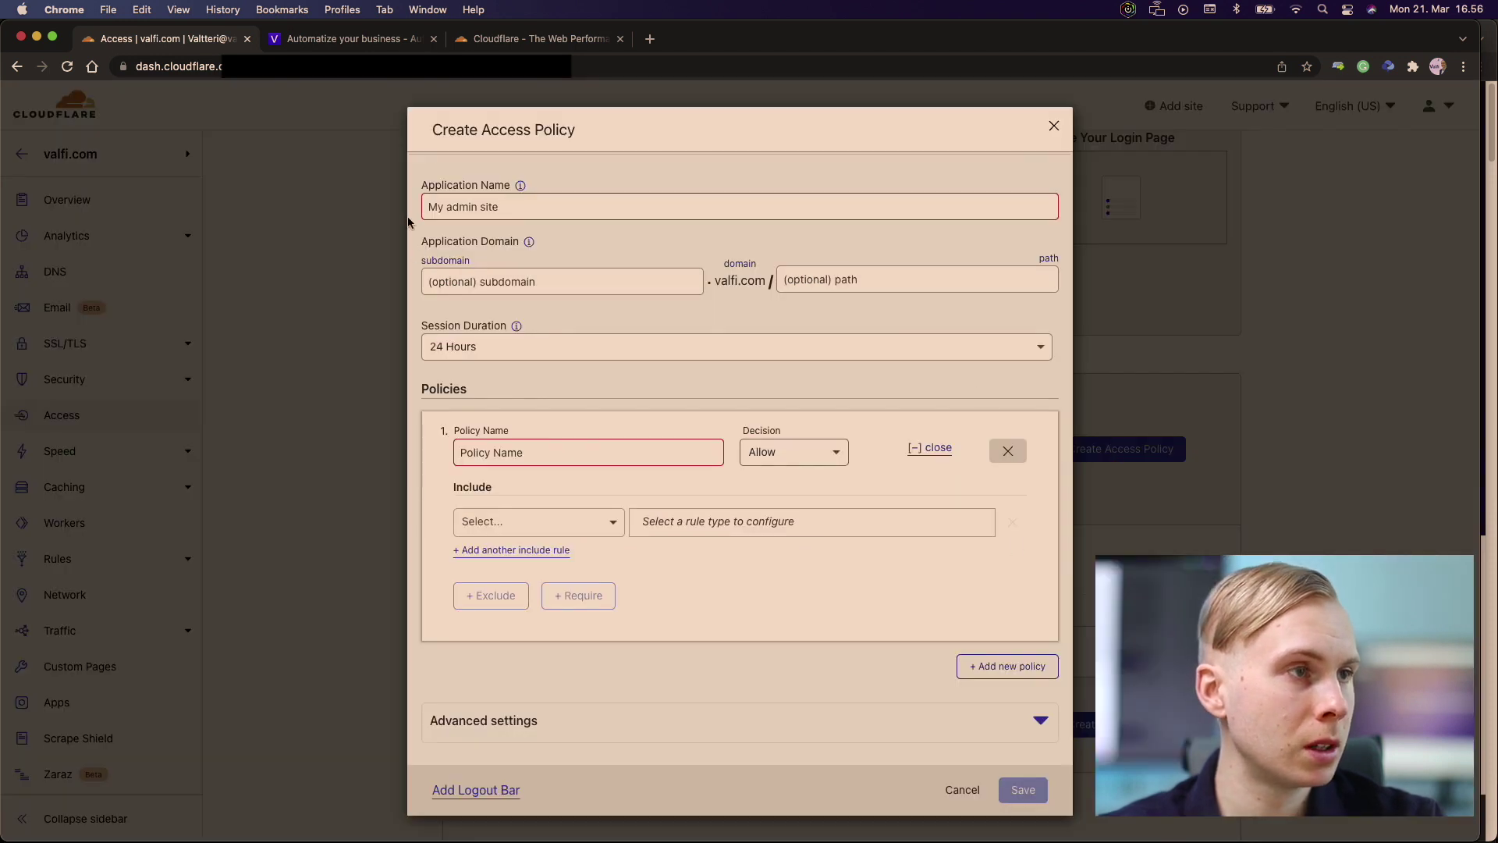
- Name the application 'WP-admin Valfi' and set its domain path to wp-admin
click(457, 204)
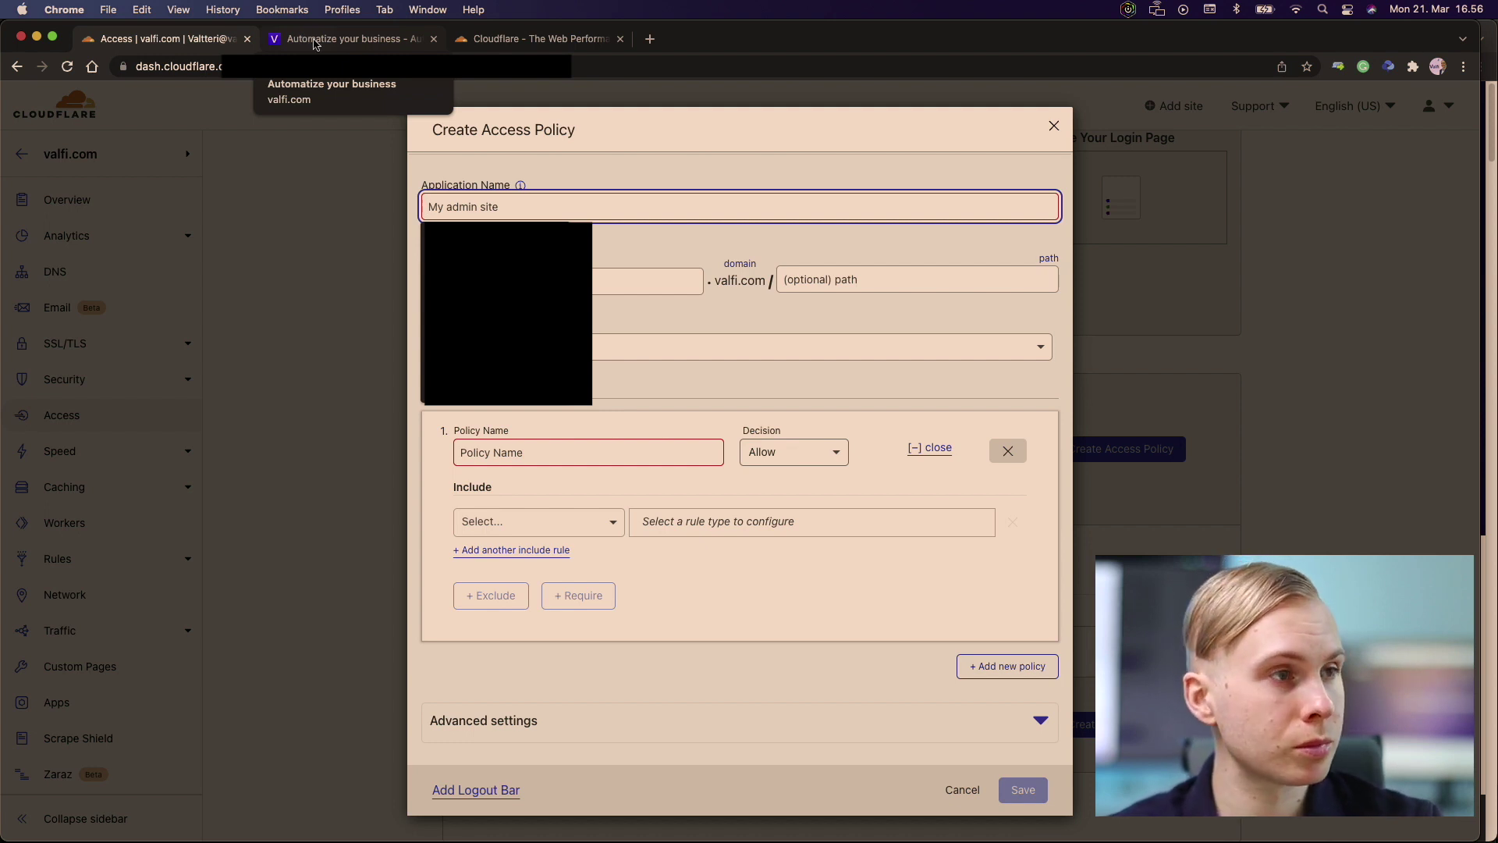
text(WP)
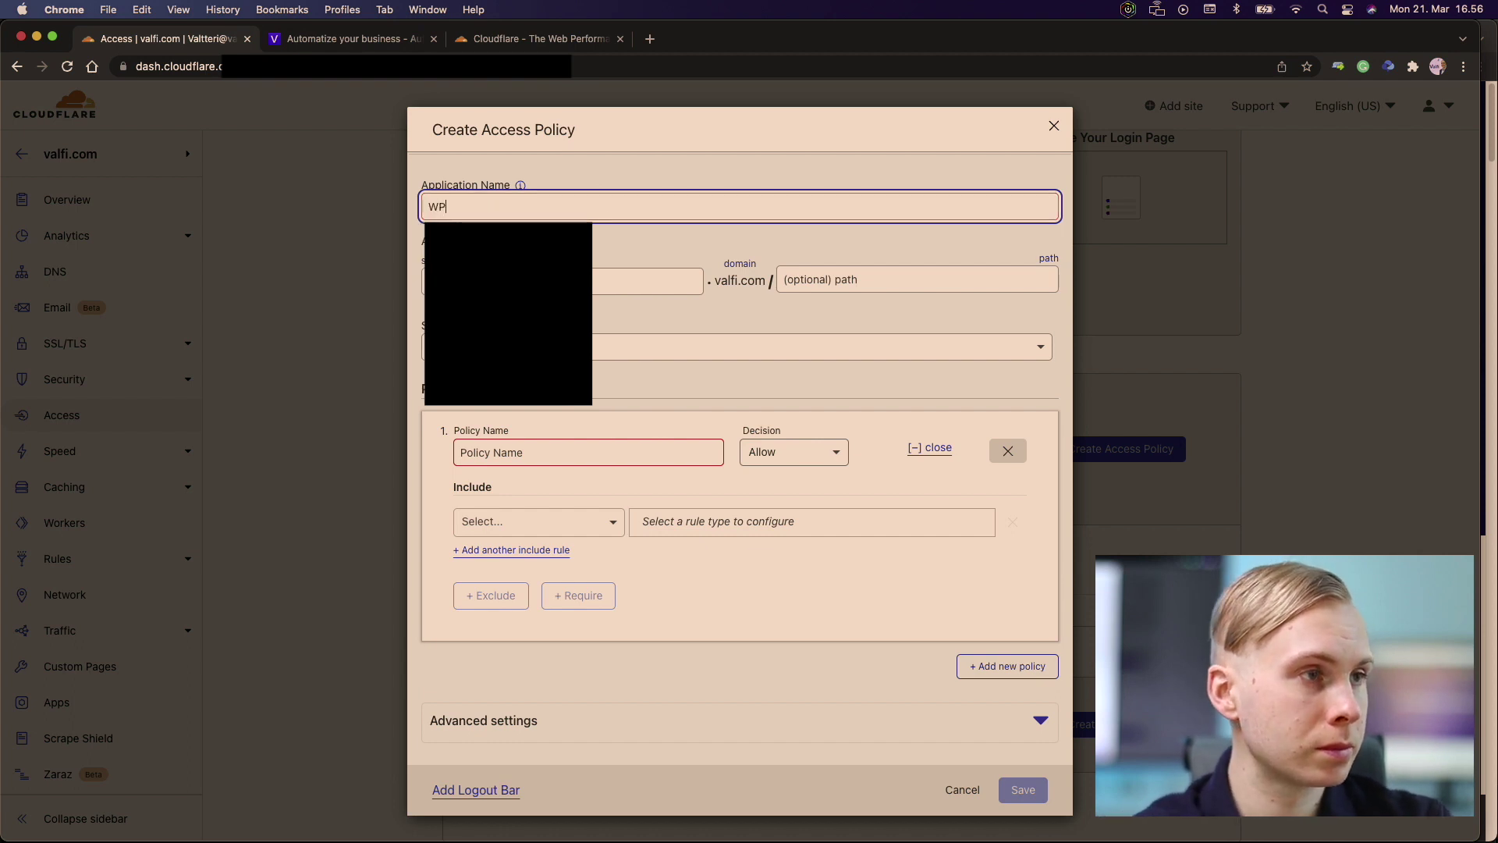
text(-admin Valfi)
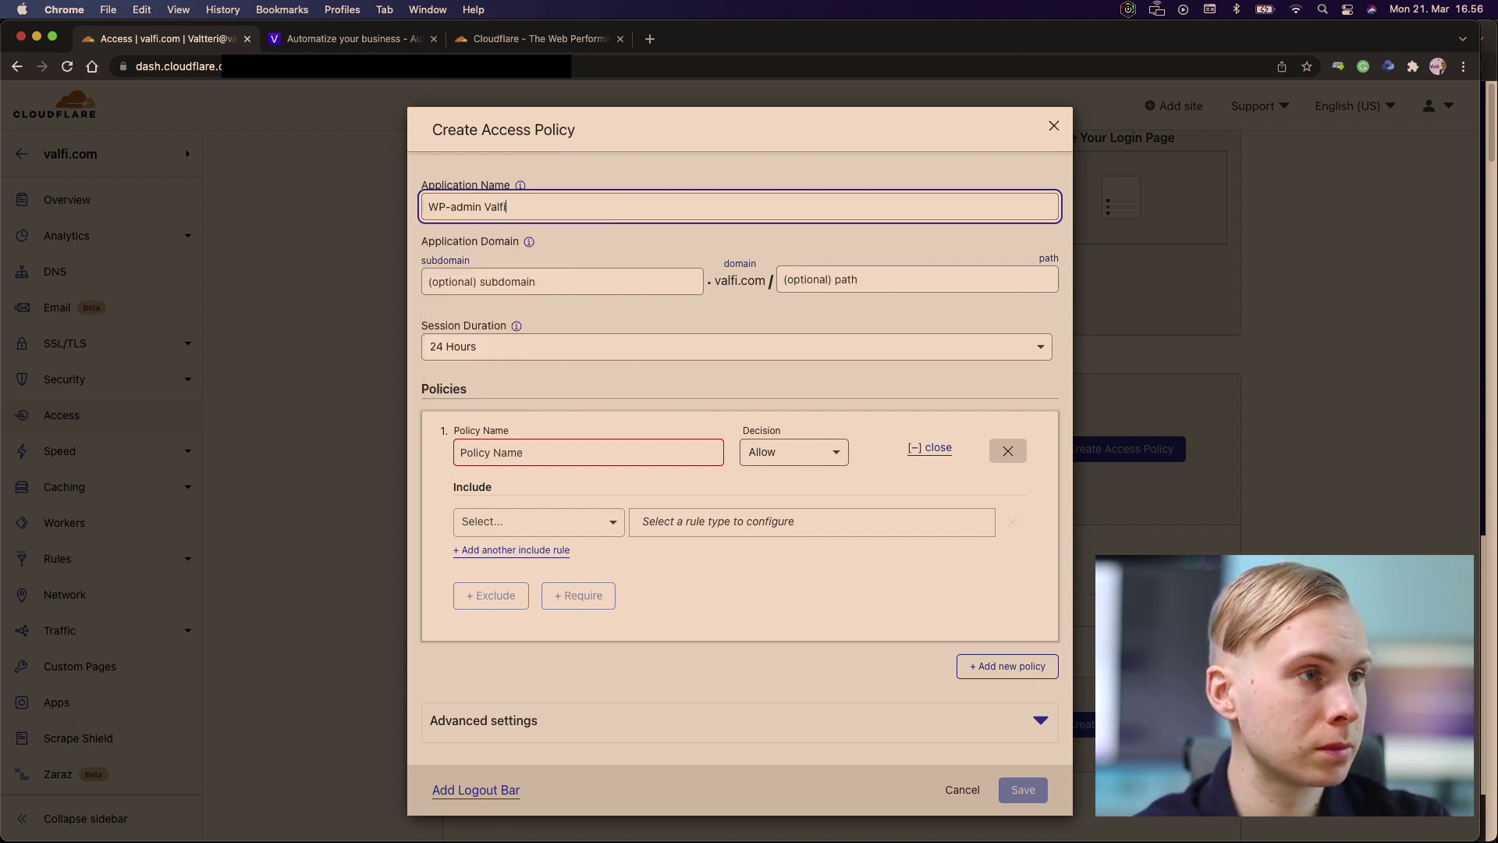
key(Tab)
key(Tab)
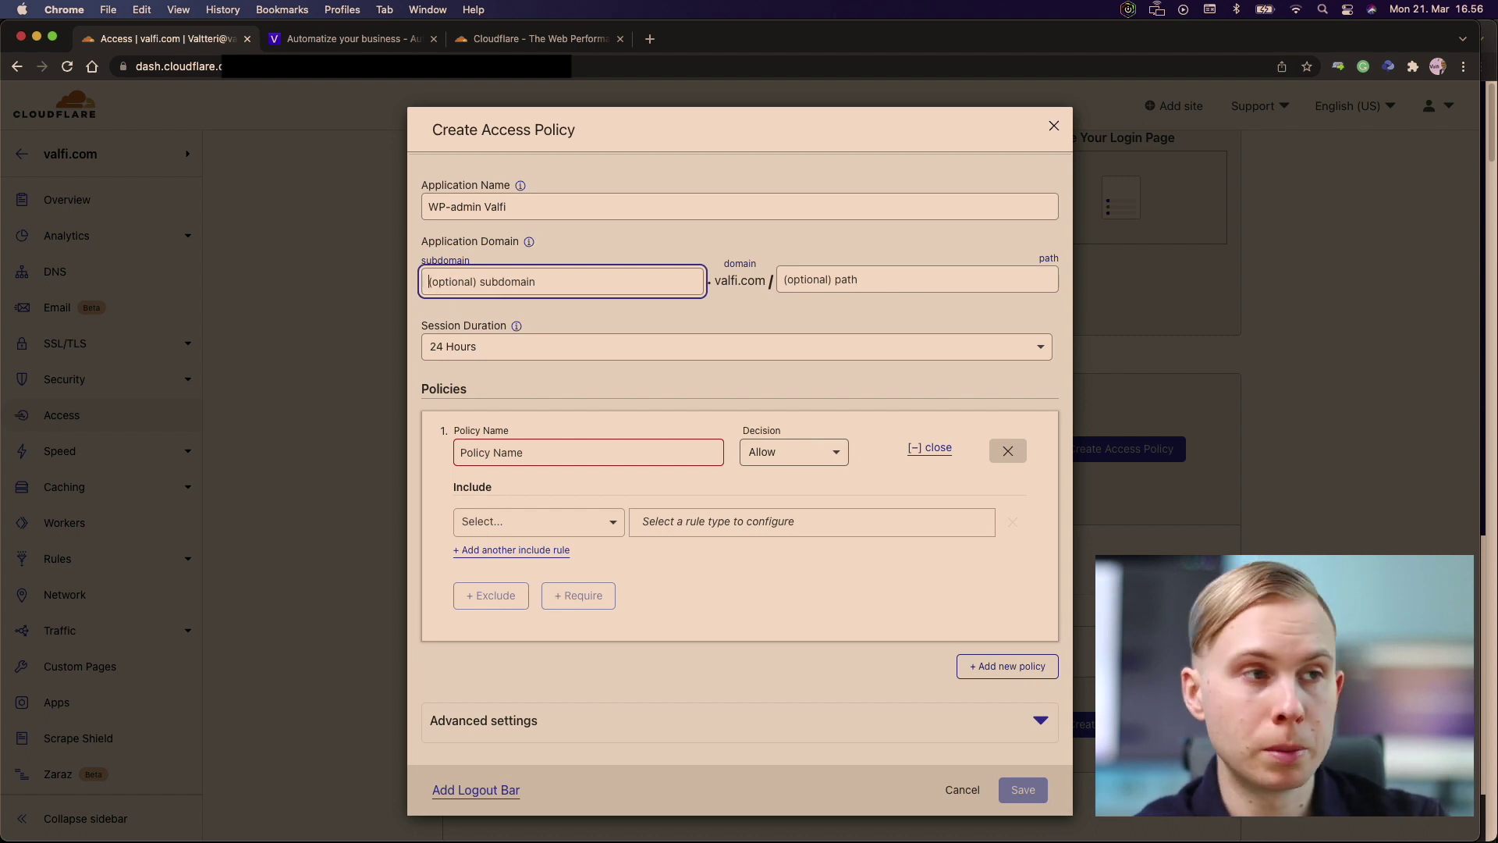
key(Tab)
text(wp-admin)
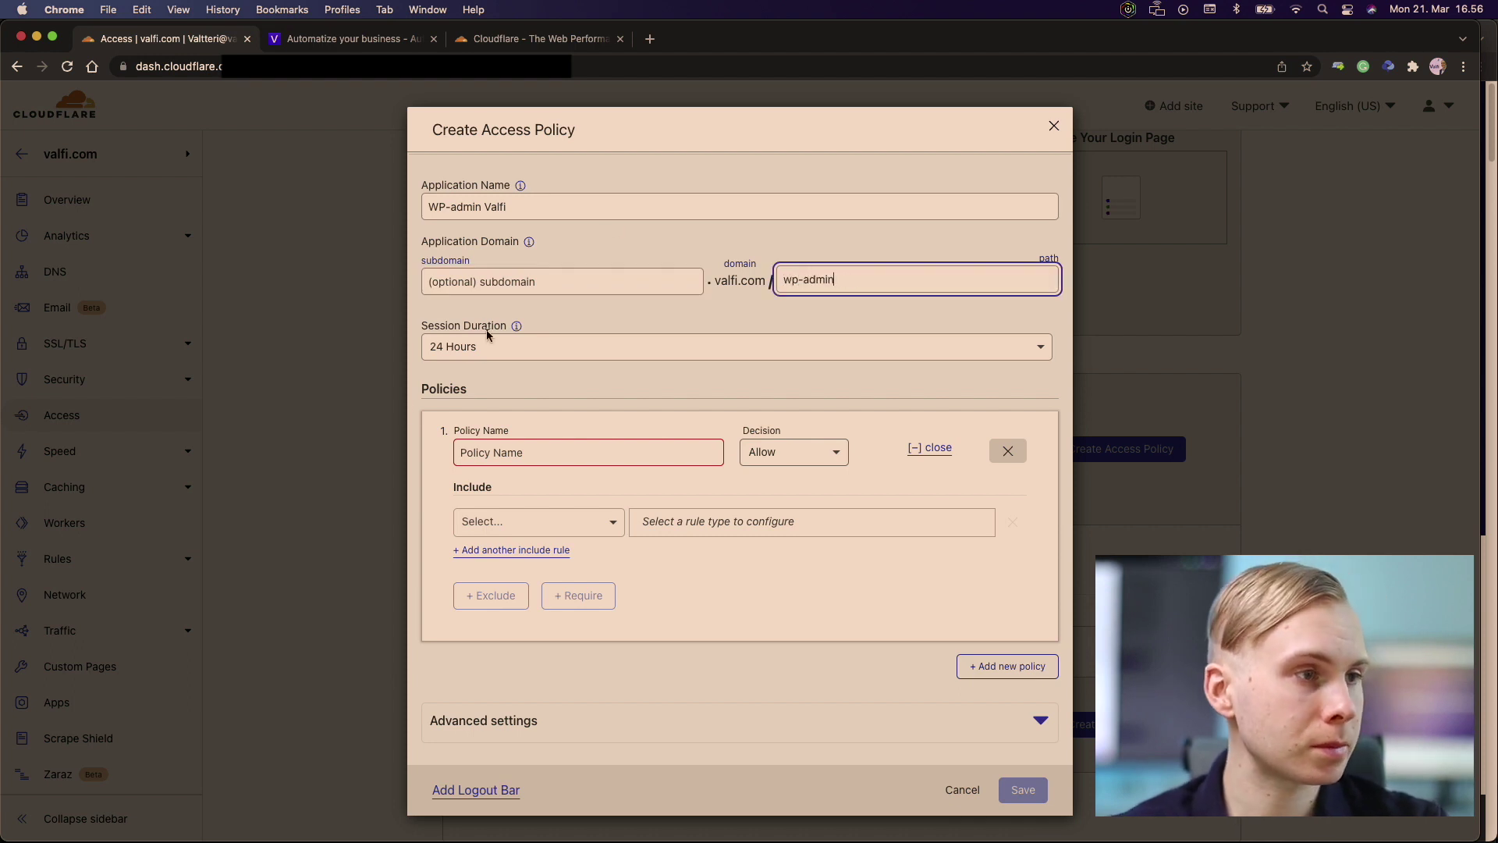
- Add an Emails Include rule and start entering the allowed email address
click(541, 527)
click(542, 555)
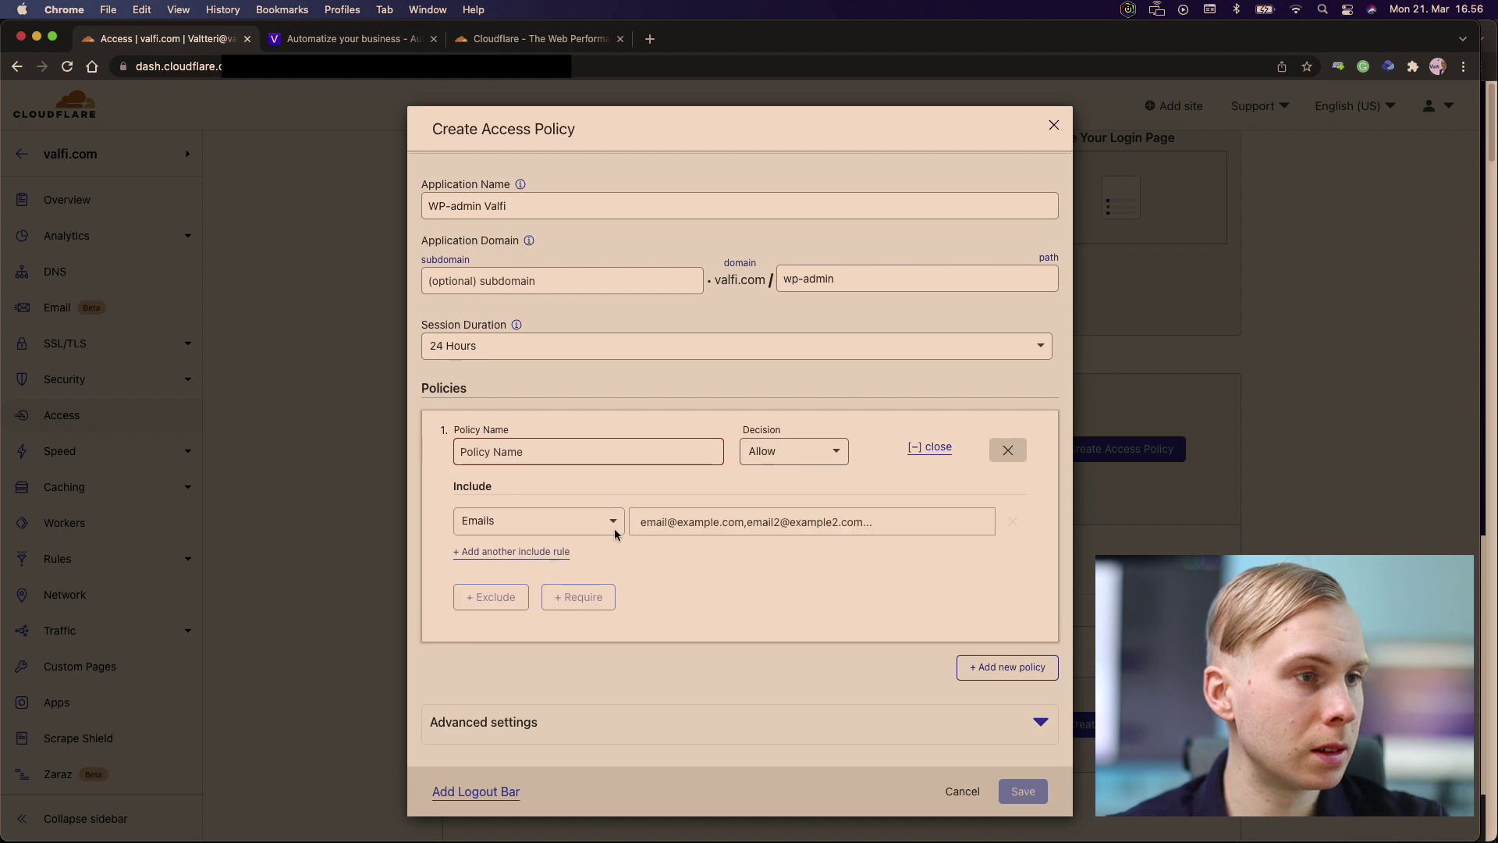
click(727, 523)
text(v)
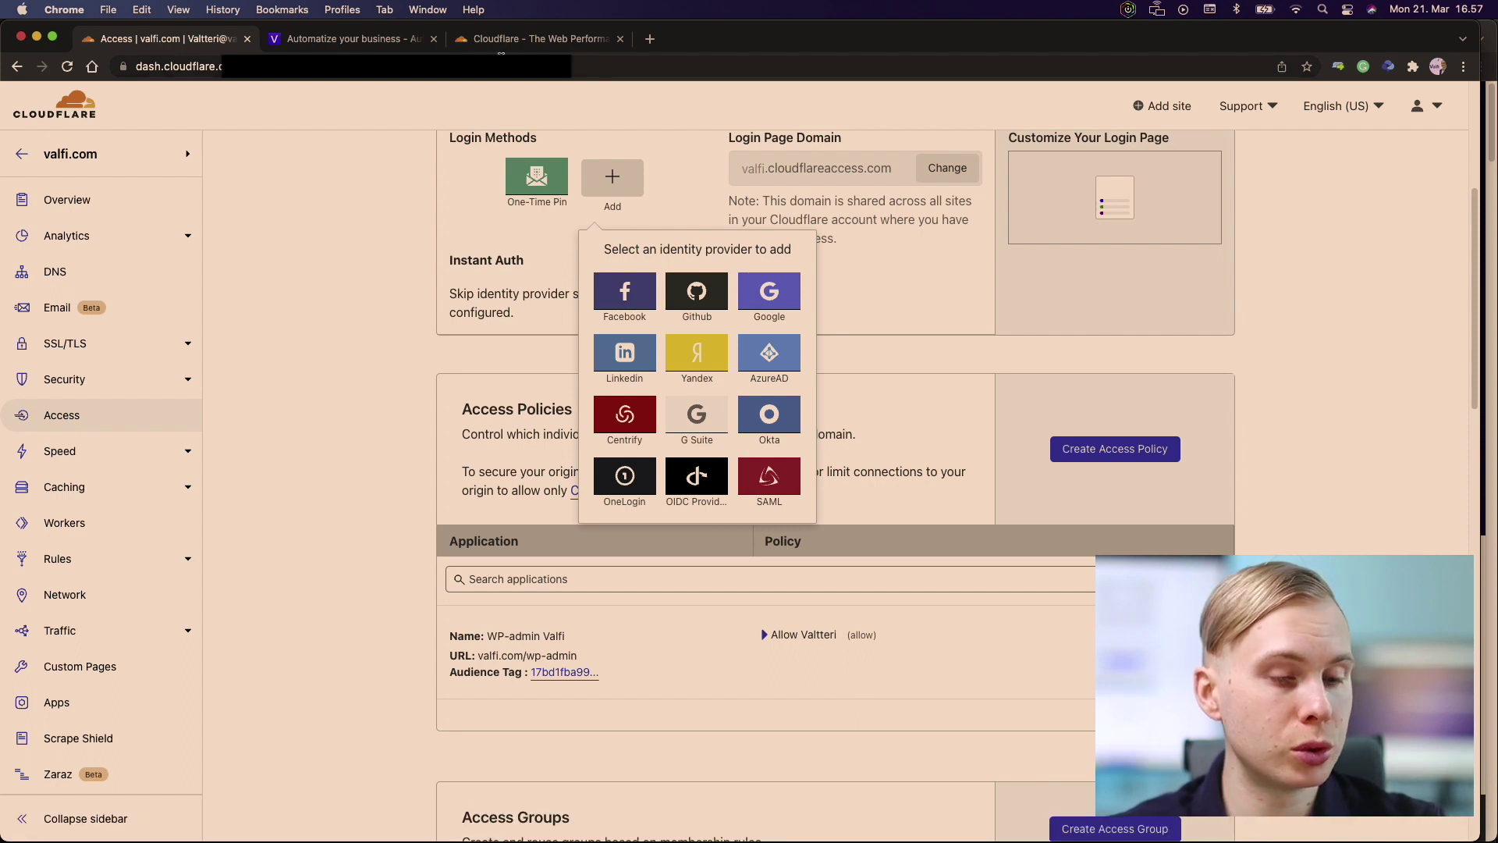
- Load valfi.com/wp-admin in a new tab and request a login code for the admin email
key(super+t)
text(v)
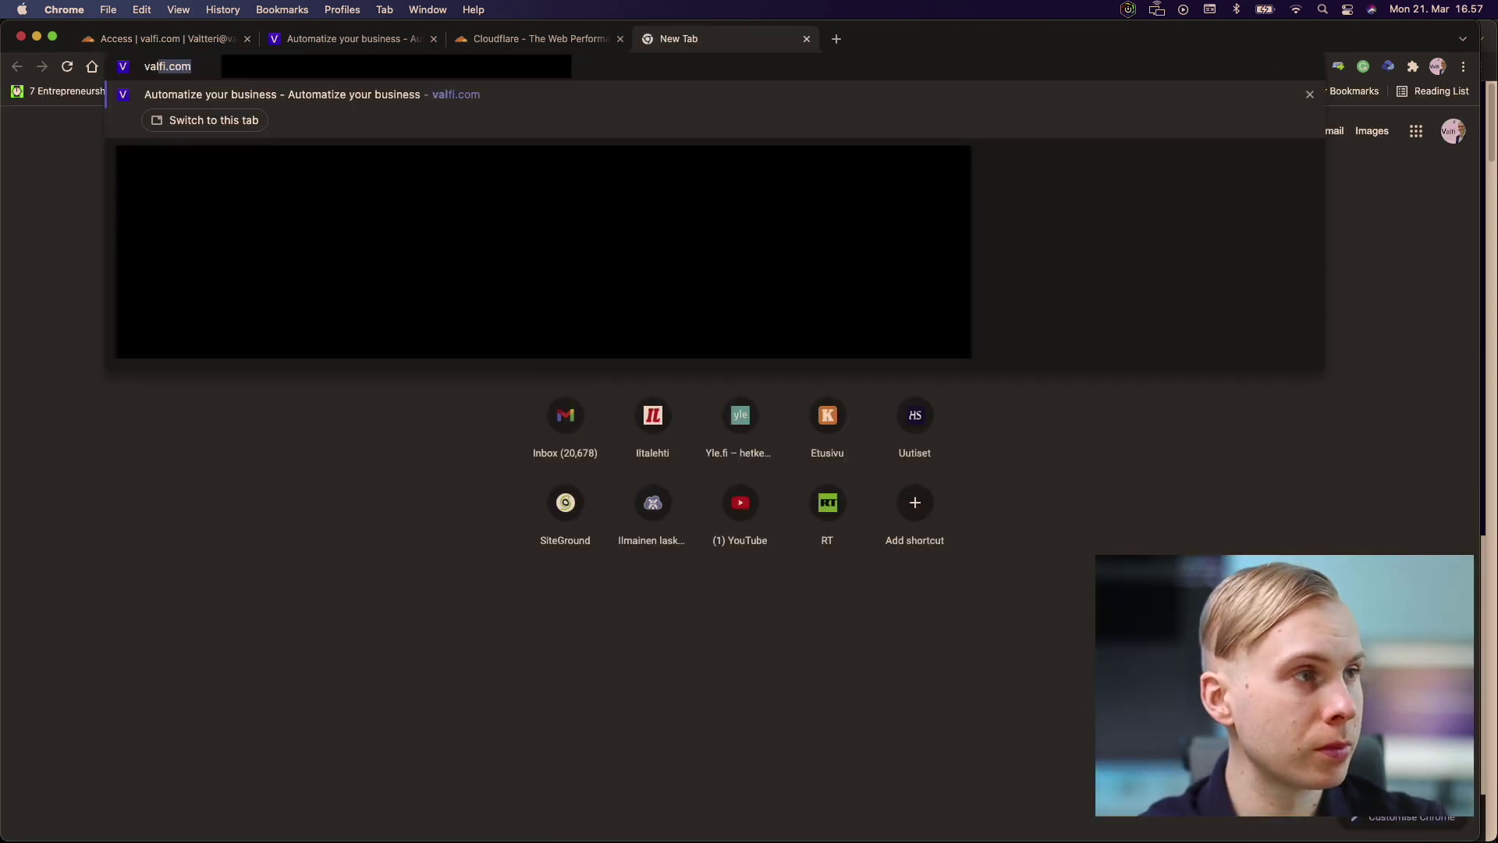
text(alfi.com/wp)
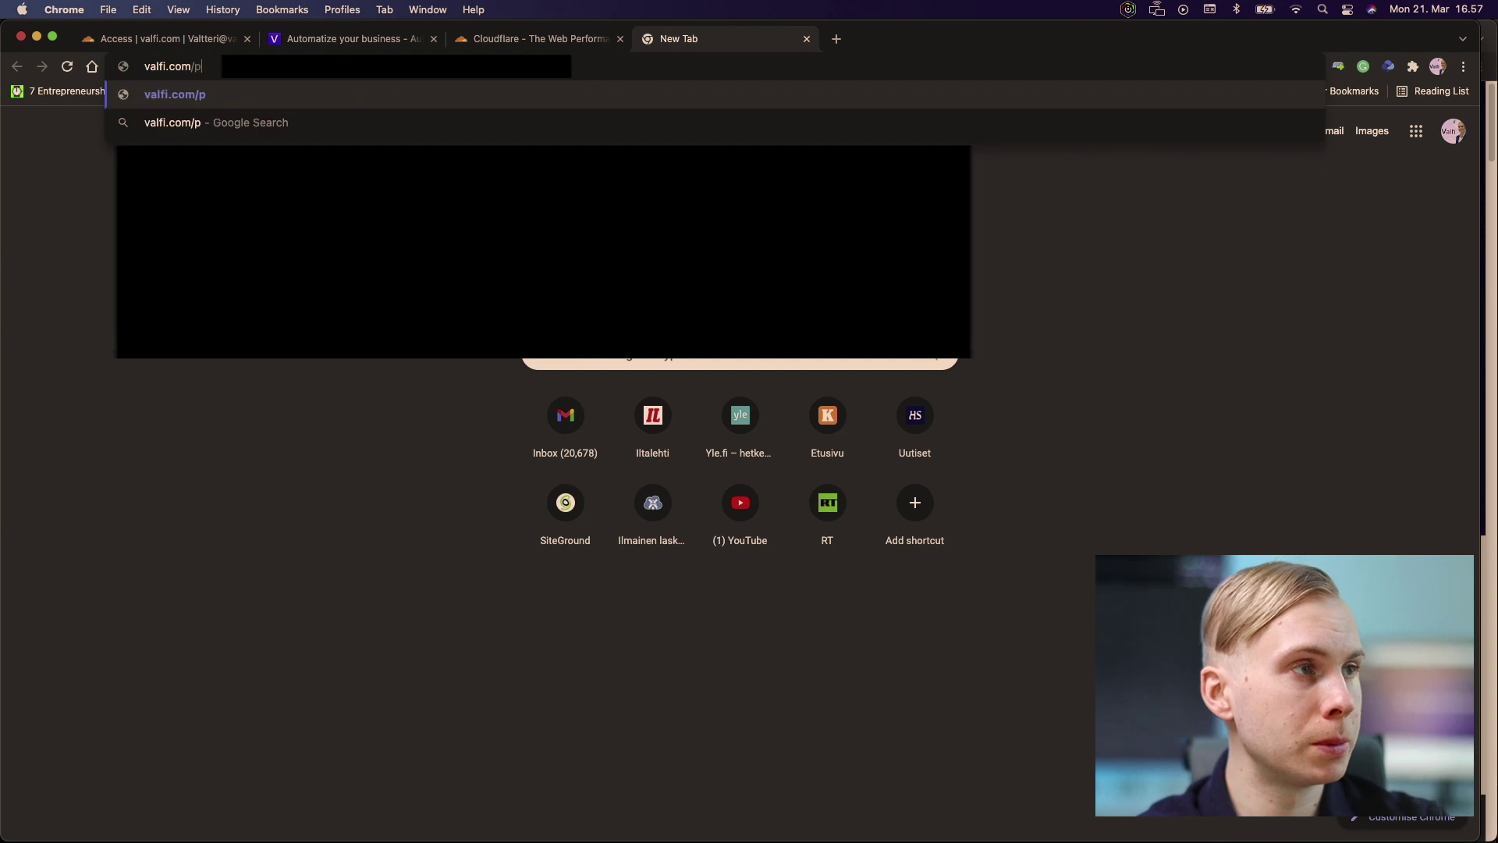
key(Return)
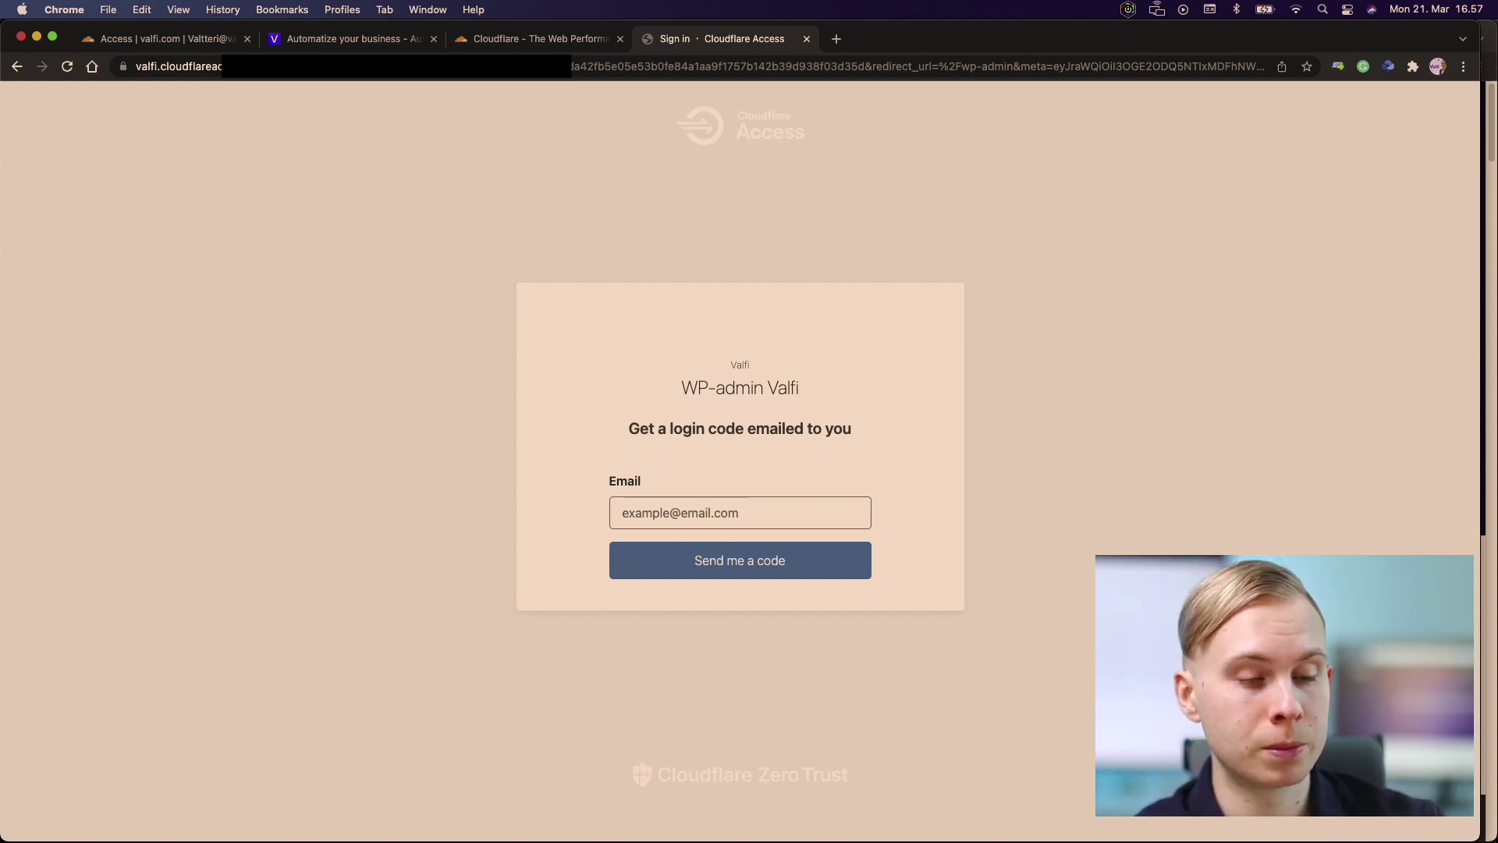
key(super+v)
click(784, 568)
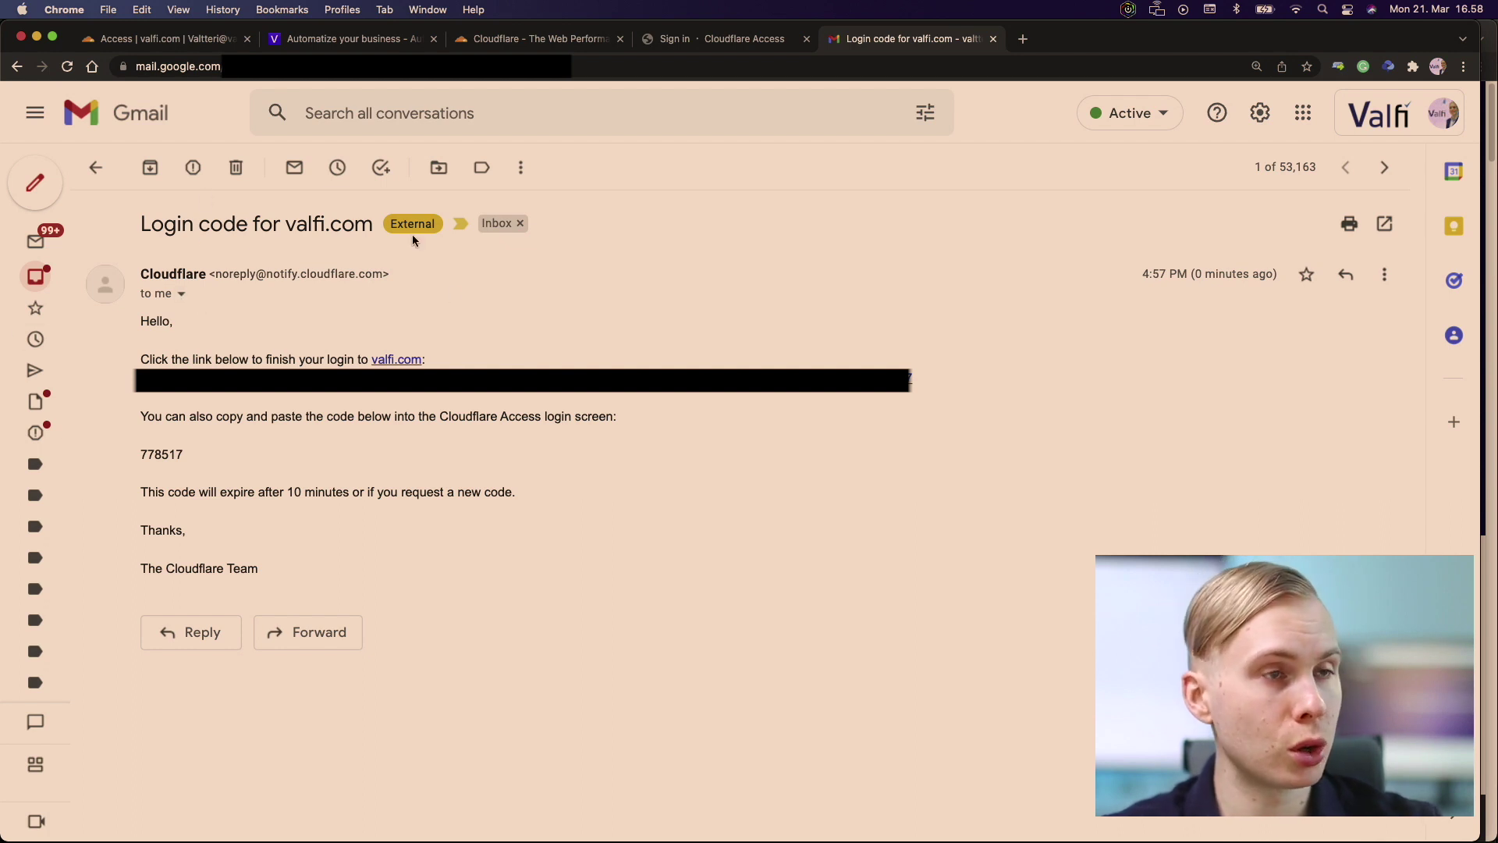
- Copy the code from the Login code email, paste it on the Access page and sign in
double_click(154, 454)
key(super+c)
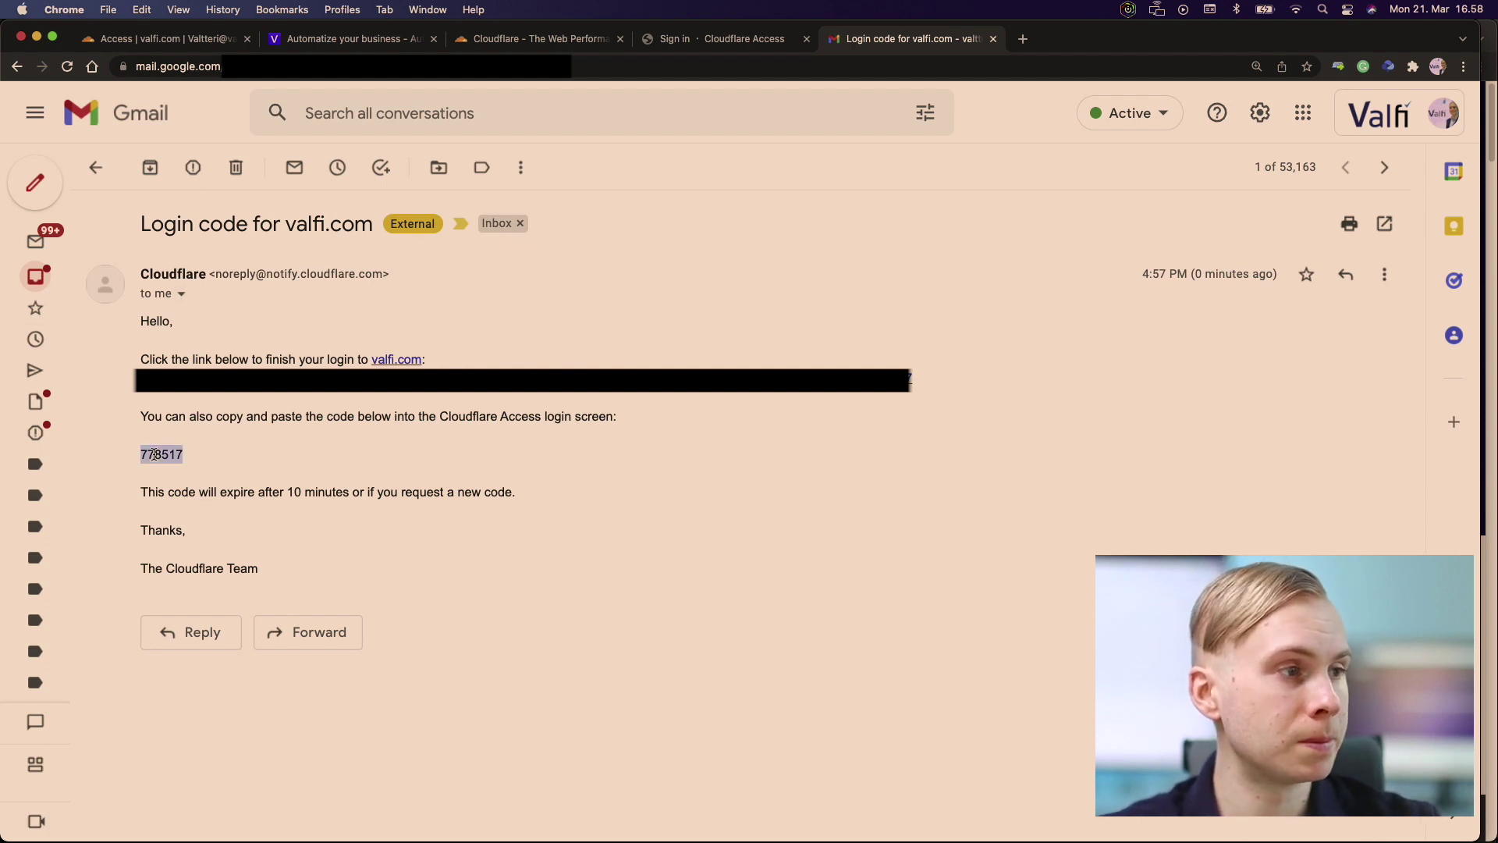
click(711, 38)
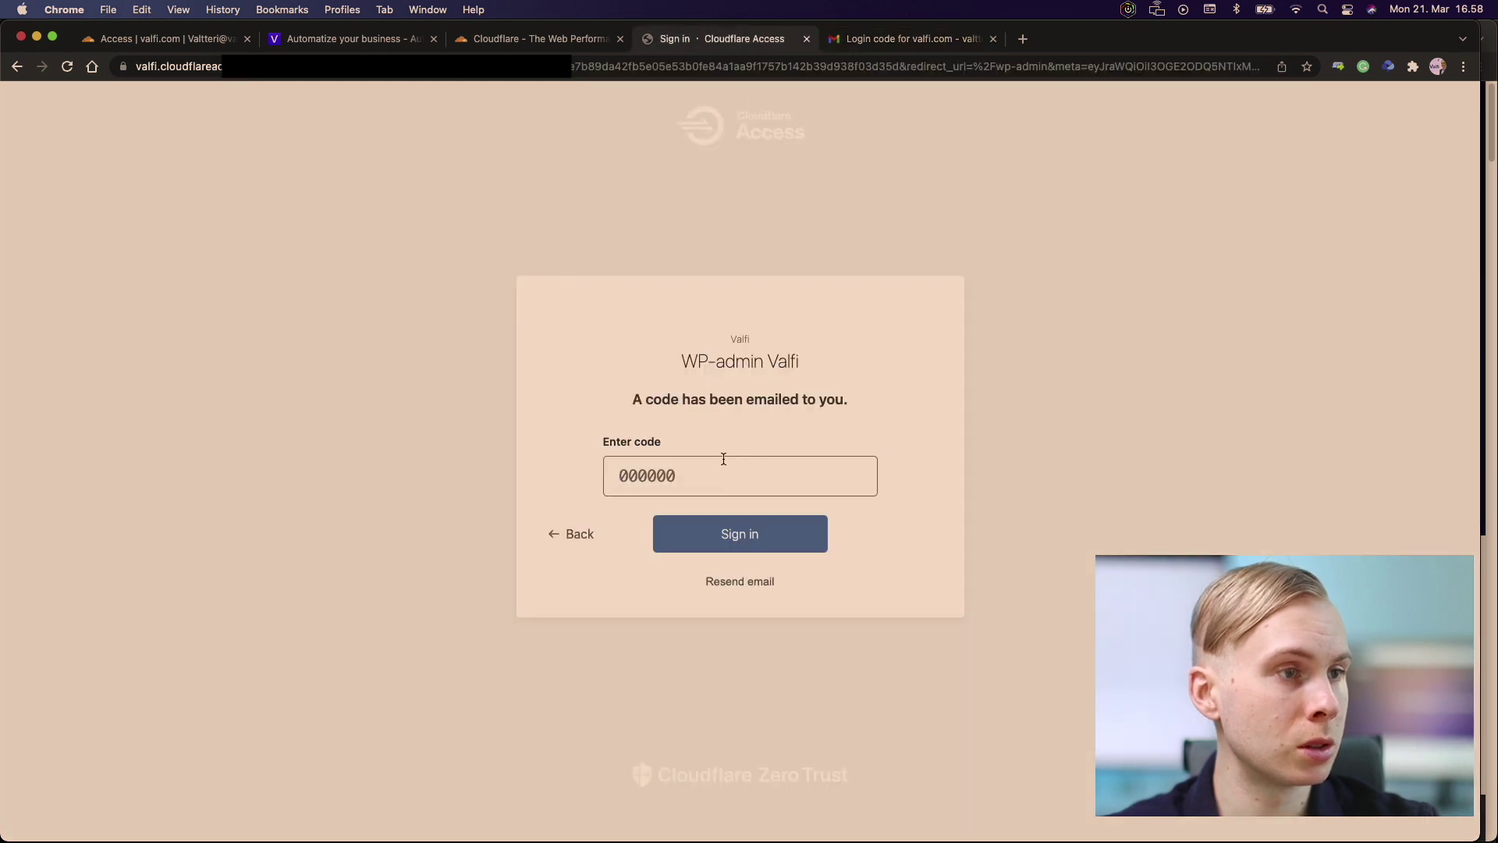
key(super+v)
click(744, 526)
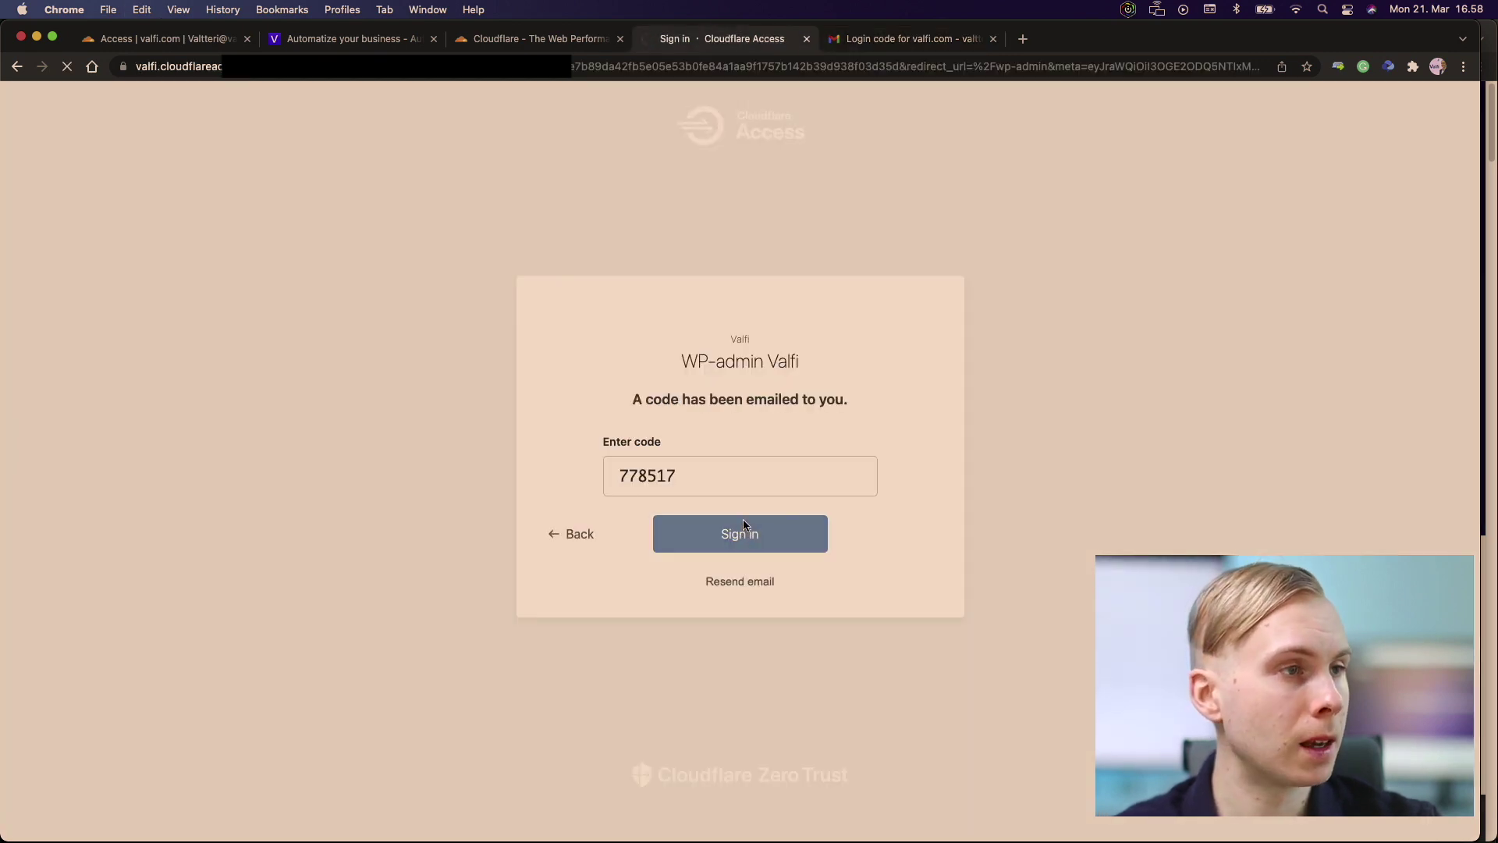